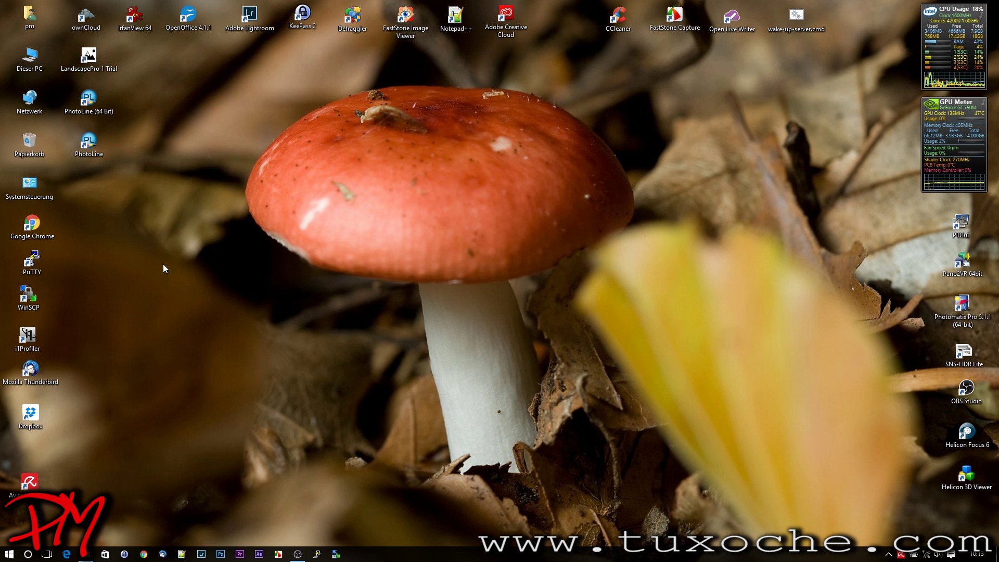
Launch LandscapePro and open the photo IMG_5473.tif
left_click(102, 69)
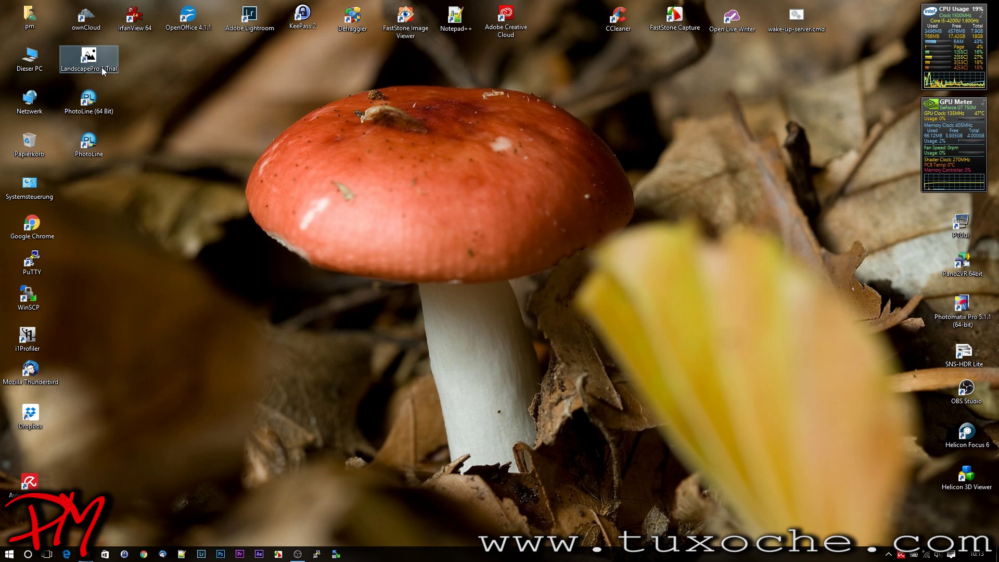
double_click(101, 67)
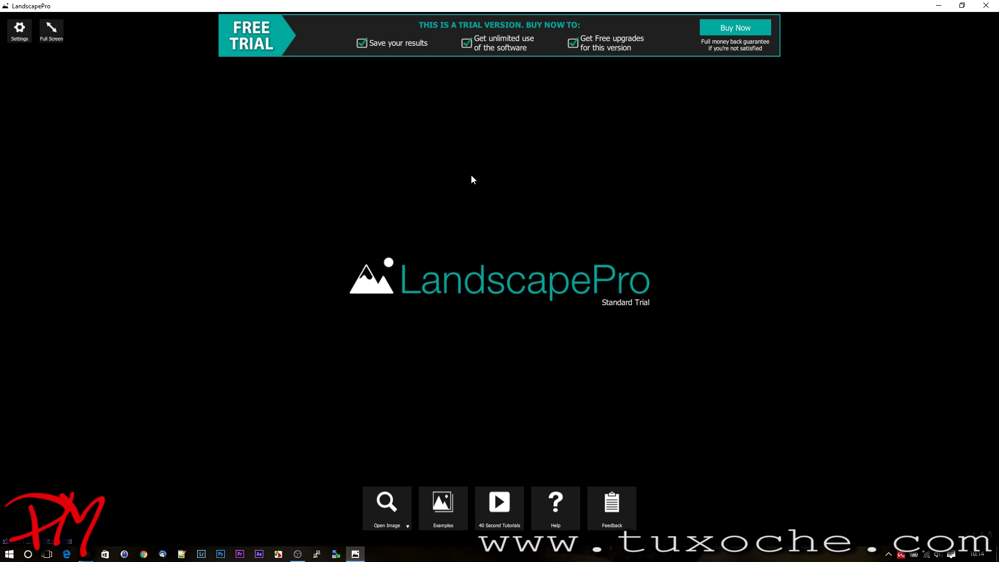
mouse_move(388, 497)
left_click(389, 459)
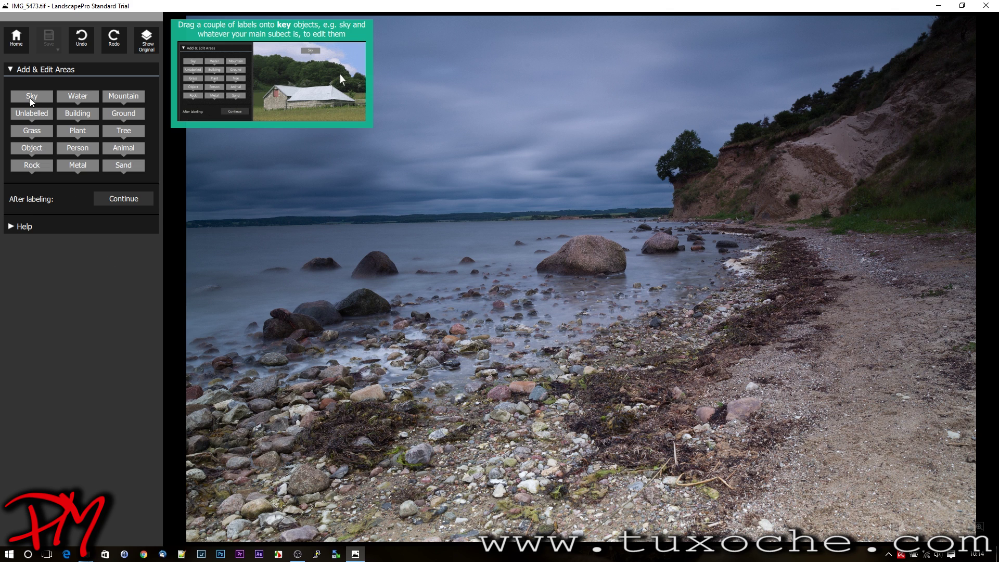
Label the clouds as Sky, the sea as Water and the stony beach as Rock, and generate the areas
left_click_drag(30, 96, 487, 98)
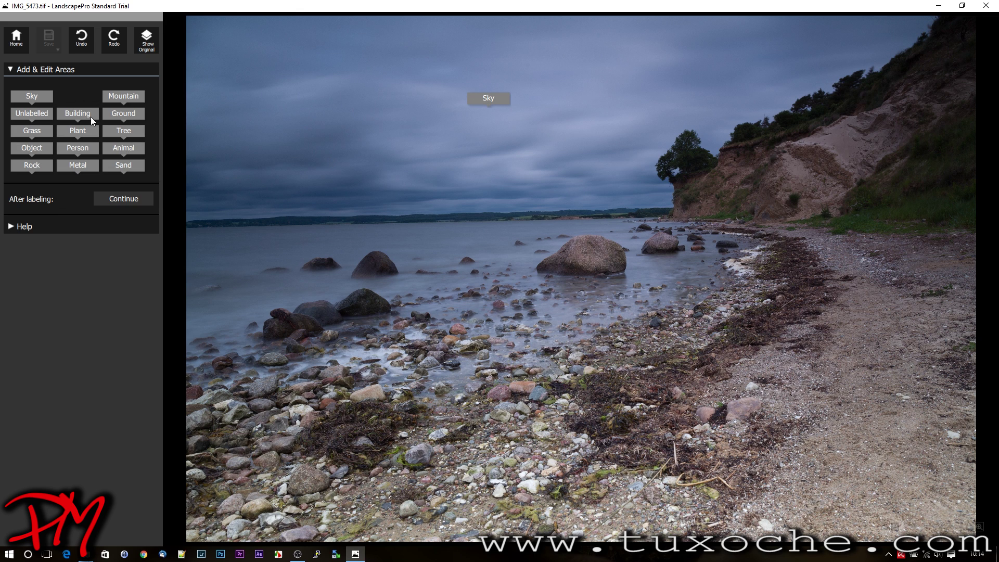
left_click_drag(261, 250, 261, 251)
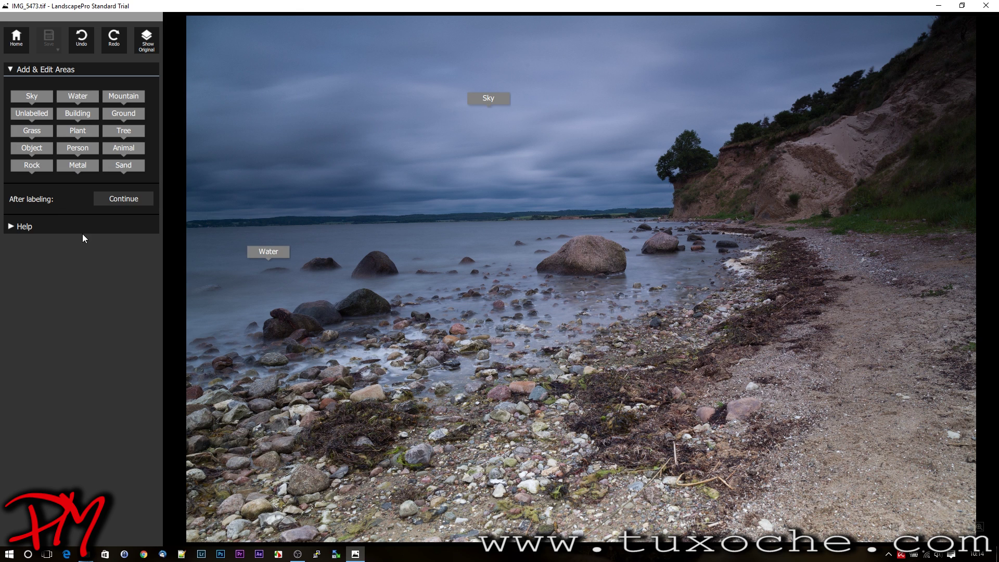
left_click_drag(39, 164, 631, 435)
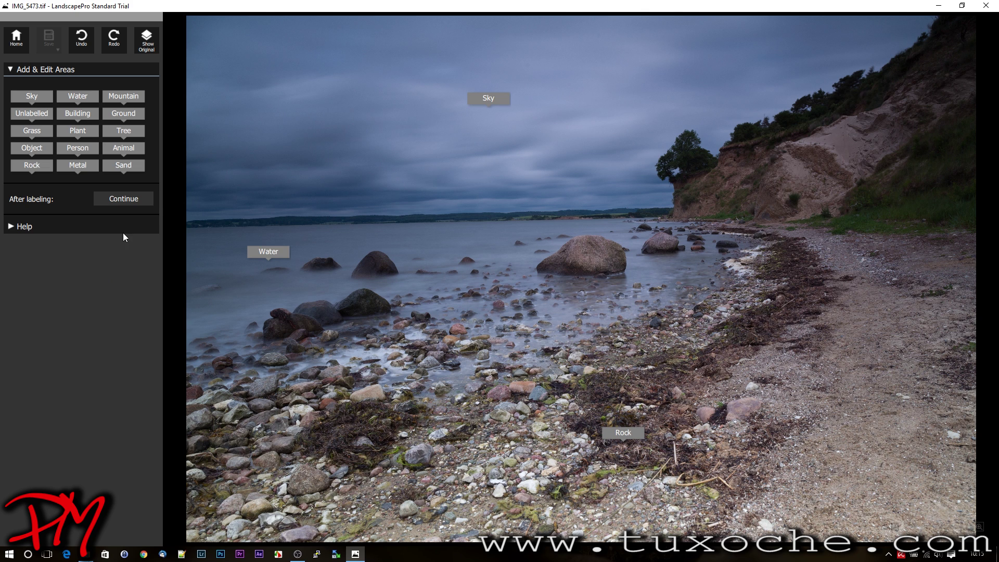
left_click(123, 199)
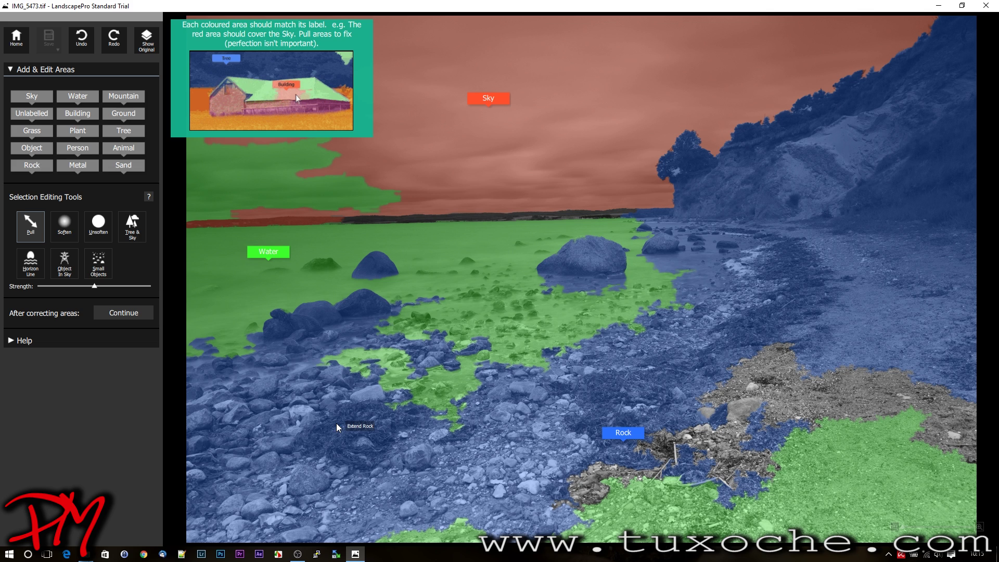
Lock the Rock label and extend its area over the unlabelled and wrongly marked water patches on the beach and shoreline
left_click(607, 432)
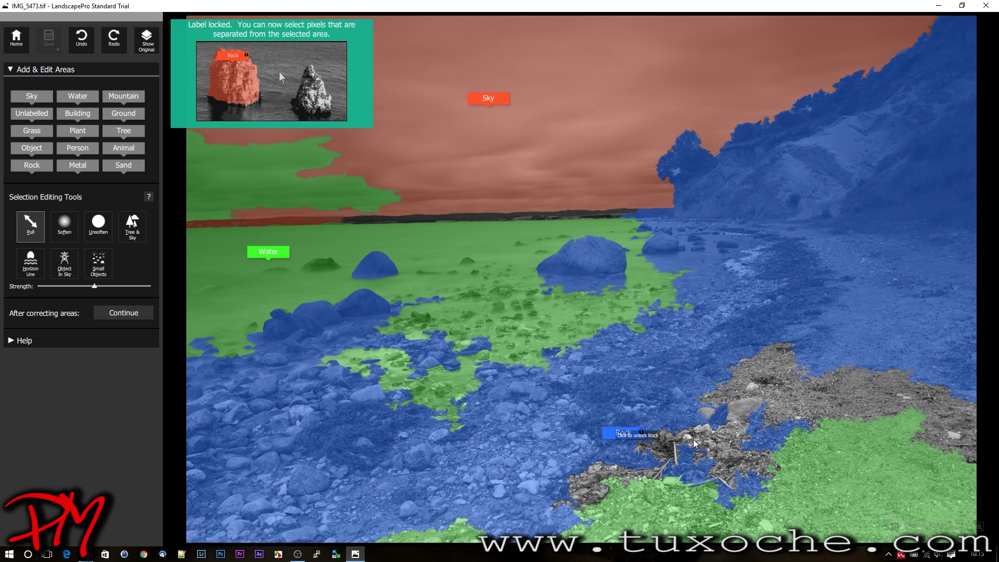
mouse_move(742, 381)
left_mouse_down()
mouse_move(717, 463)
mouse_move(812, 401)
mouse_move(888, 410)
mouse_move(952, 479)
mouse_move(963, 525)
mouse_move(829, 524)
mouse_move(833, 445)
left_mouse_up()
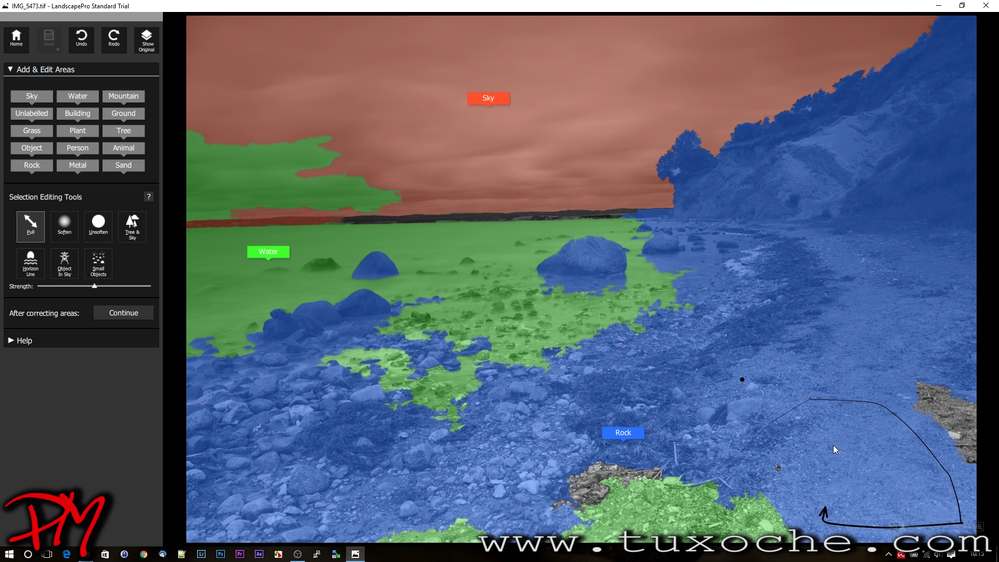
mouse_move(787, 505)
left_mouse_down()
mouse_move(692, 534)
mouse_move(645, 529)
mouse_move(637, 512)
left_mouse_up()
mouse_move(614, 470)
left_mouse_down()
mouse_move(578, 525)
mouse_move(380, 532)
mouse_move(704, 522)
mouse_move(706, 510)
mouse_move(723, 531)
mouse_move(768, 499)
mouse_move(906, 474)
mouse_move(937, 392)
mouse_move(970, 474)
left_mouse_up()
left_click(623, 432)
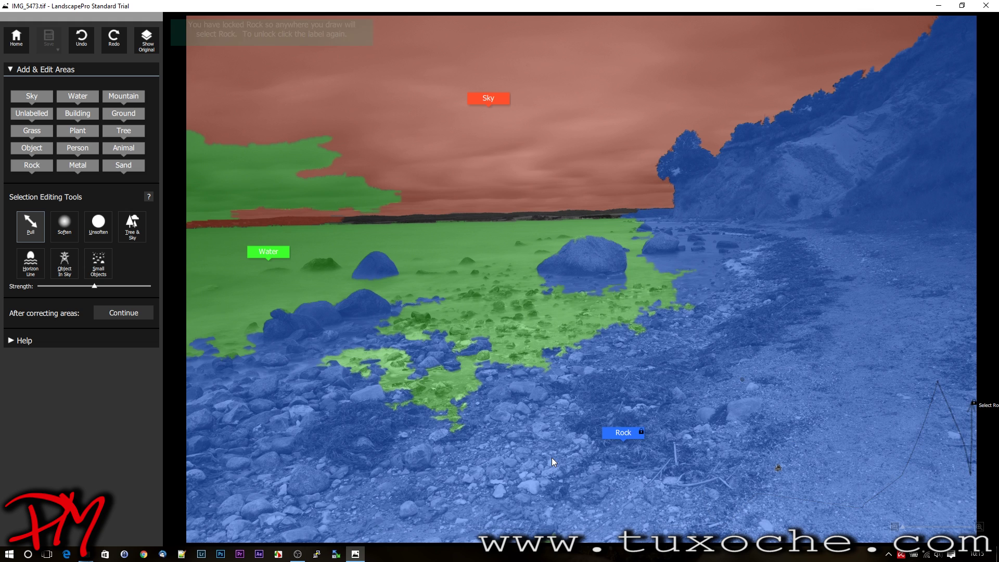
mouse_move(482, 402)
left_mouse_down()
mouse_move(458, 370)
mouse_move(421, 385)
mouse_move(410, 397)
mouse_move(433, 409)
mouse_move(435, 382)
mouse_move(451, 423)
mouse_move(456, 384)
mouse_move(359, 363)
left_mouse_up()
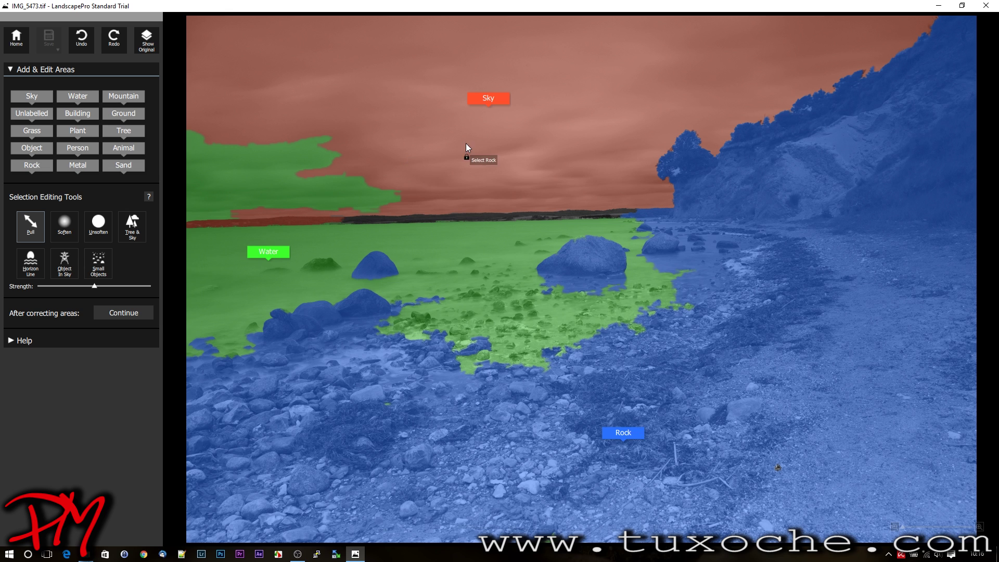
Extend the Sky area over the clouds wrongly marked as water above the sea
left_click(486, 99)
mouse_move(396, 103)
left_mouse_down()
mouse_move(320, 165)
mouse_move(266, 183)
left_mouse_up()
mouse_move(227, 155)
left_mouse_down()
mouse_move(213, 136)
mouse_move(197, 150)
mouse_move(199, 205)
mouse_move(253, 210)
mouse_move(265, 147)
mouse_move(337, 201)
mouse_move(392, 204)
mouse_move(401, 192)
left_mouse_up()
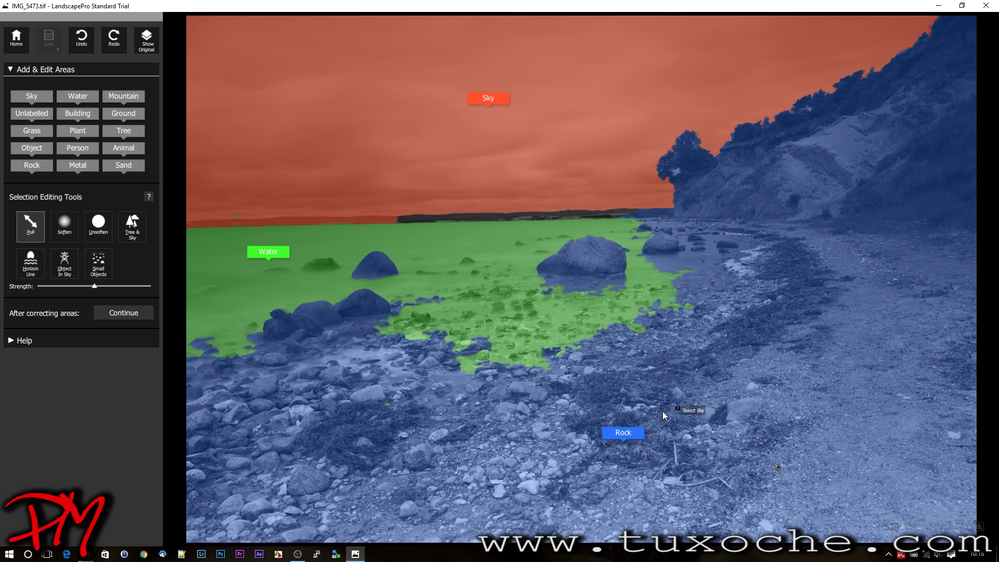
Lower the pull strength and extend the Rock area along the distant coastline strip
left_click(630, 431)
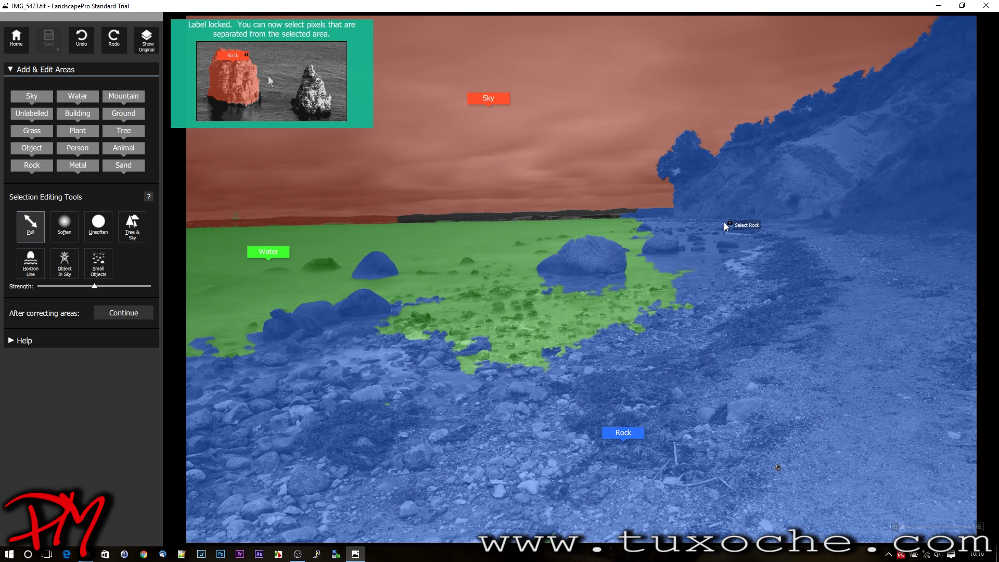
scroll(760, 266, "up", 1)
scroll(759, 266, "up", 1)
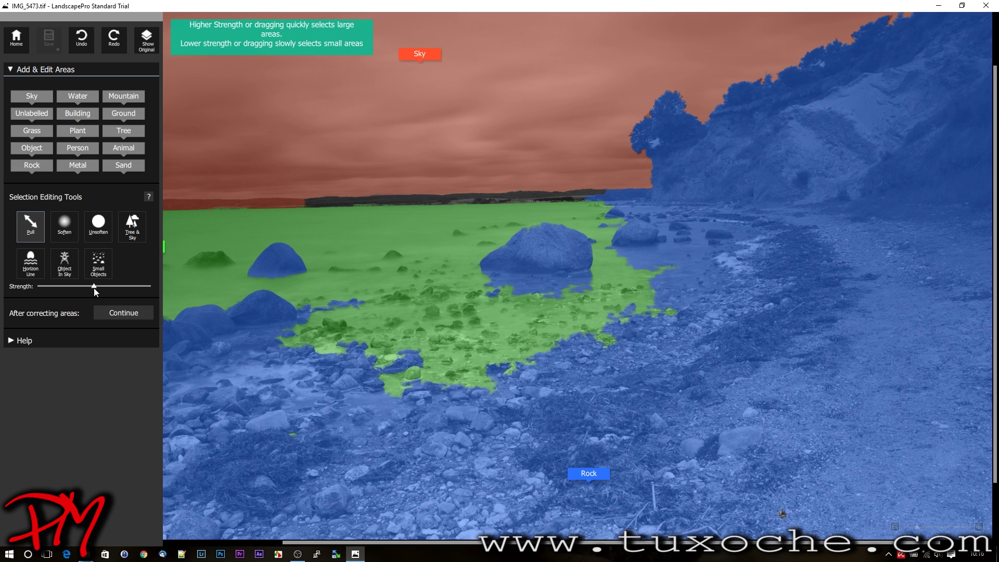
left_click_drag(94, 287, 64, 289)
mouse_move(551, 199)
left_mouse_down()
mouse_move(205, 200)
mouse_move(177, 209)
mouse_move(645, 196)
left_mouse_up()
scroll(736, 273, "up", 1)
scroll(736, 273, "down", 2)
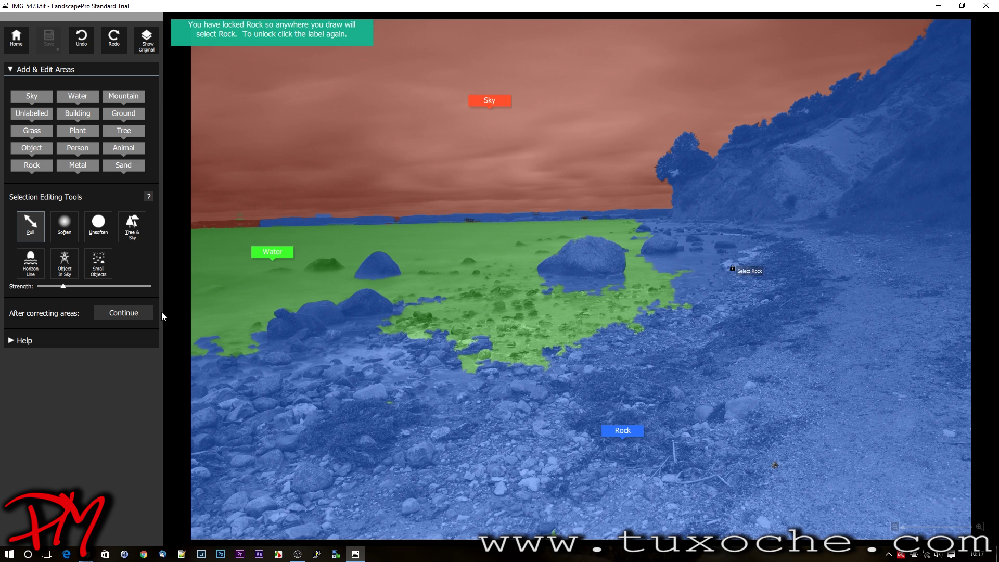
Accept the corrected areas, align the horizon line with the sea horizon, and confirm it
left_click(115, 314)
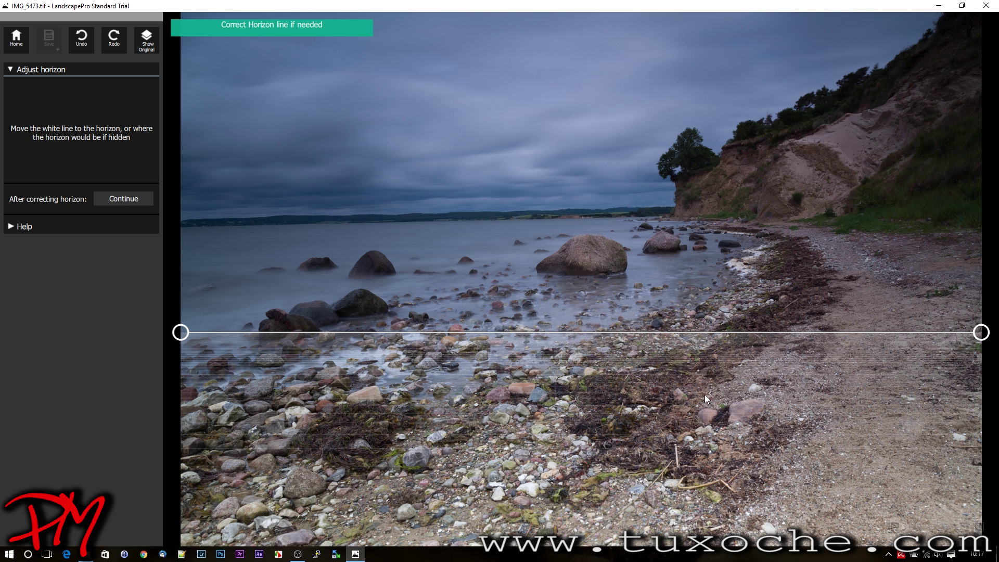
left_click_drag(644, 332, 620, 216)
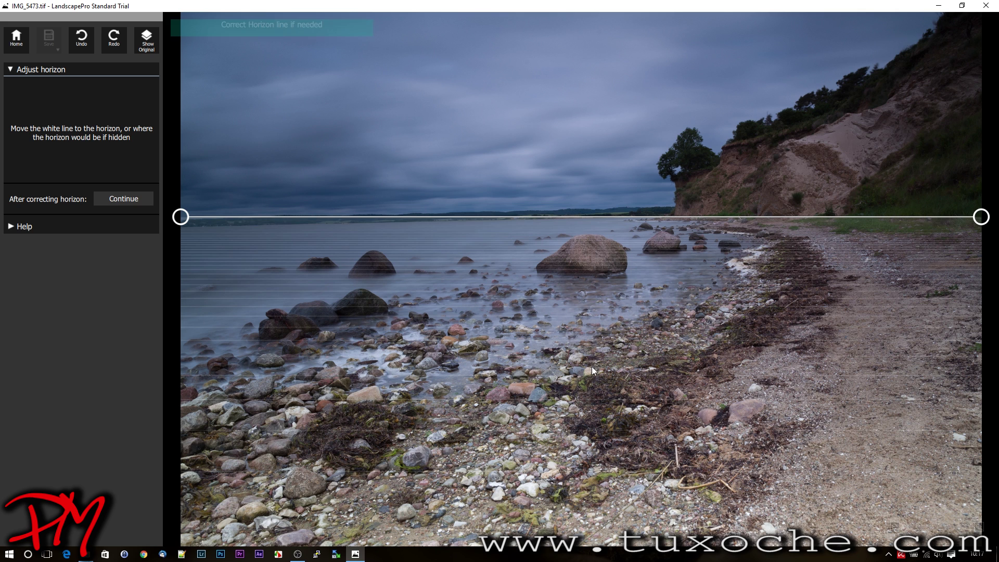
left_click(101, 197)
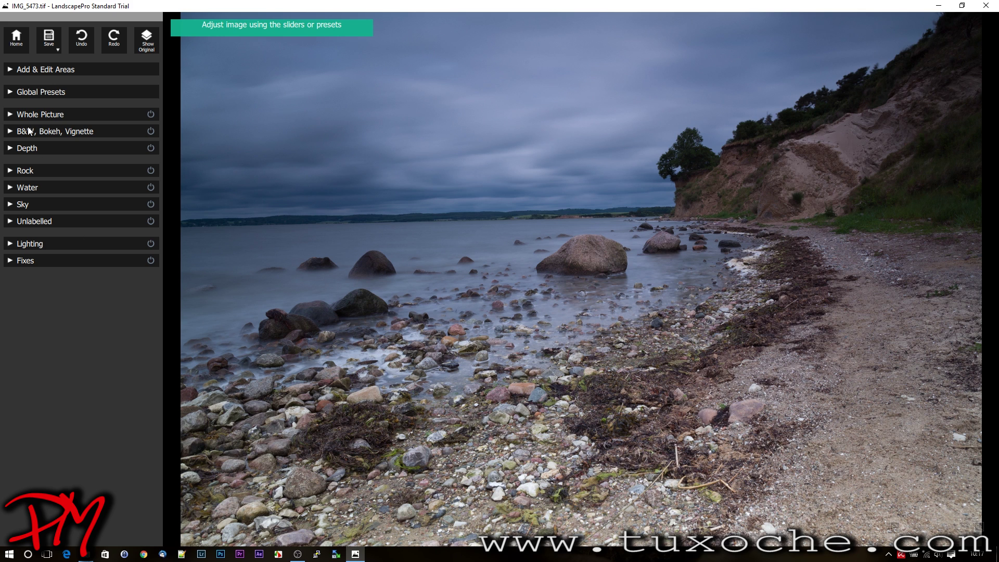
Look through the global presets and the adjustment sliders for the whole picture
left_click(13, 92)
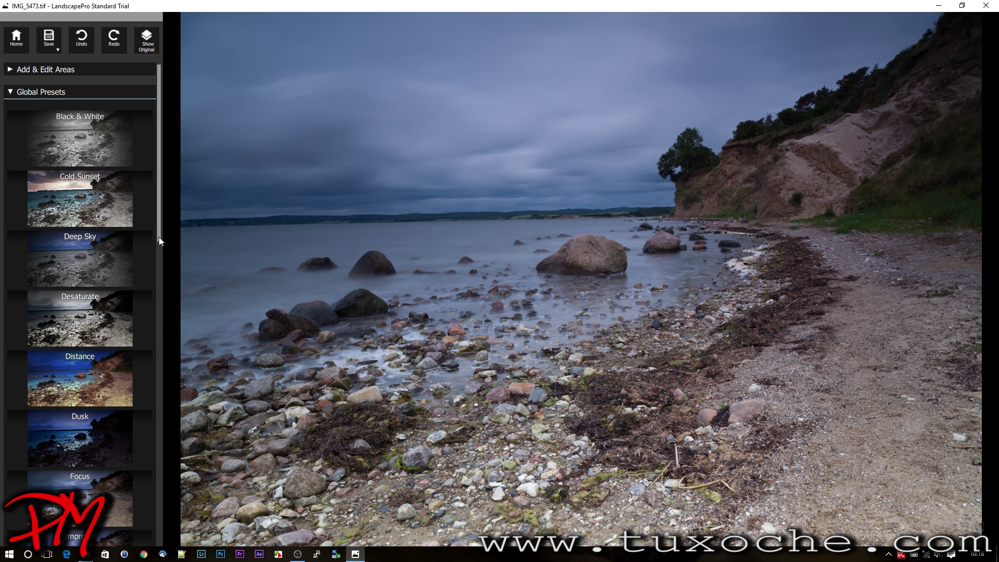
left_click_drag(158, 236, 166, 133)
left_click(12, 91)
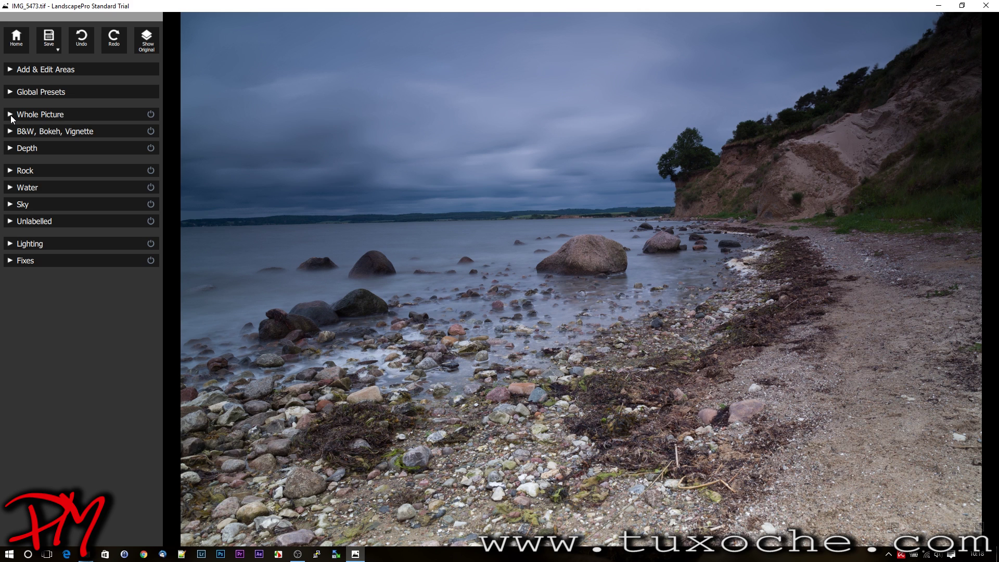
left_click(11, 114)
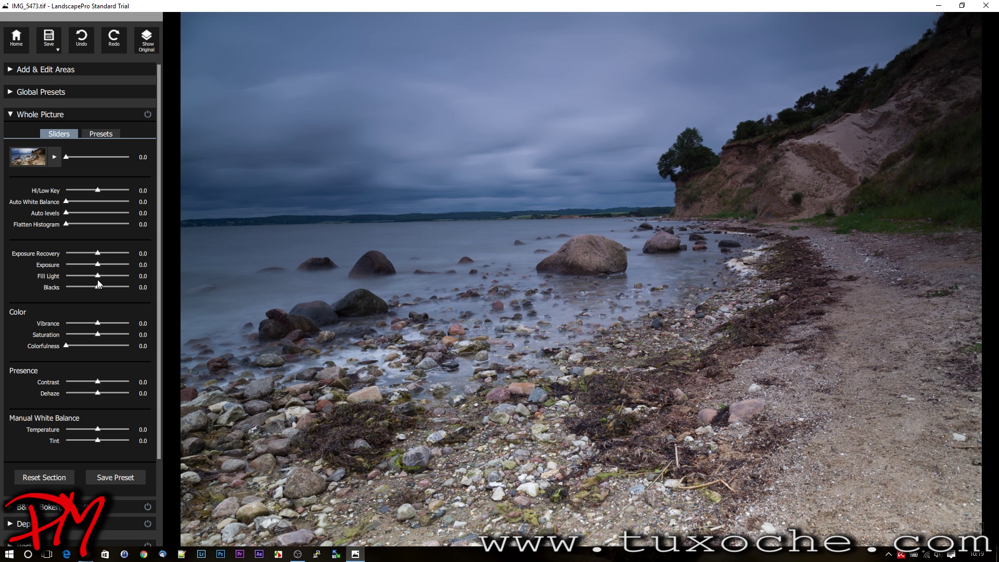
left_click(9, 115)
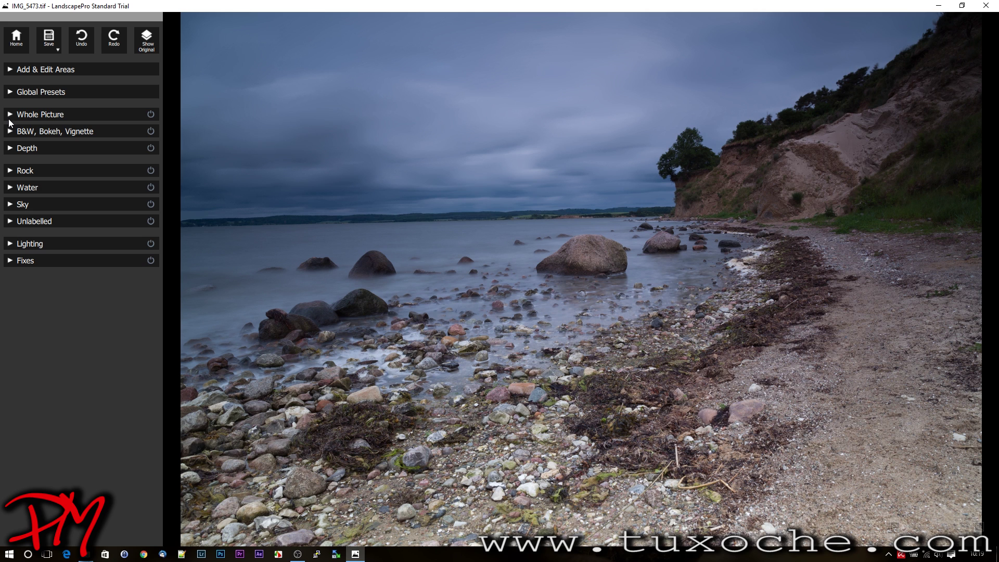
Try a sky atmosphere exposure of 0.01 and a cloud density of 0.09
left_click(10, 205)
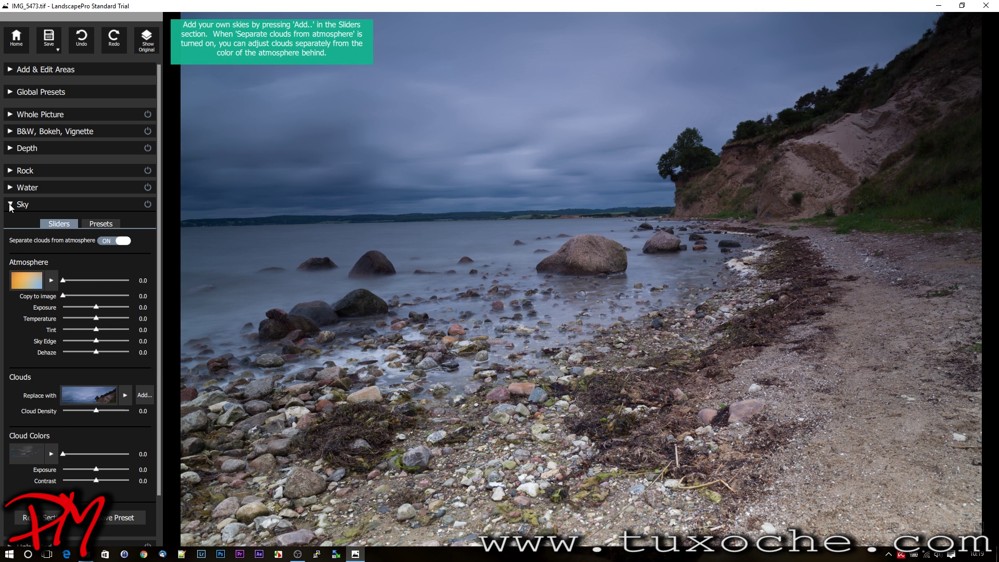
scroll(96, 279, "down", 1)
mouse_move(96, 279)
left_mouse_down()
mouse_move(83, 274)
mouse_move(96, 276)
left_mouse_up()
left_click_drag(97, 380, 75, 379)
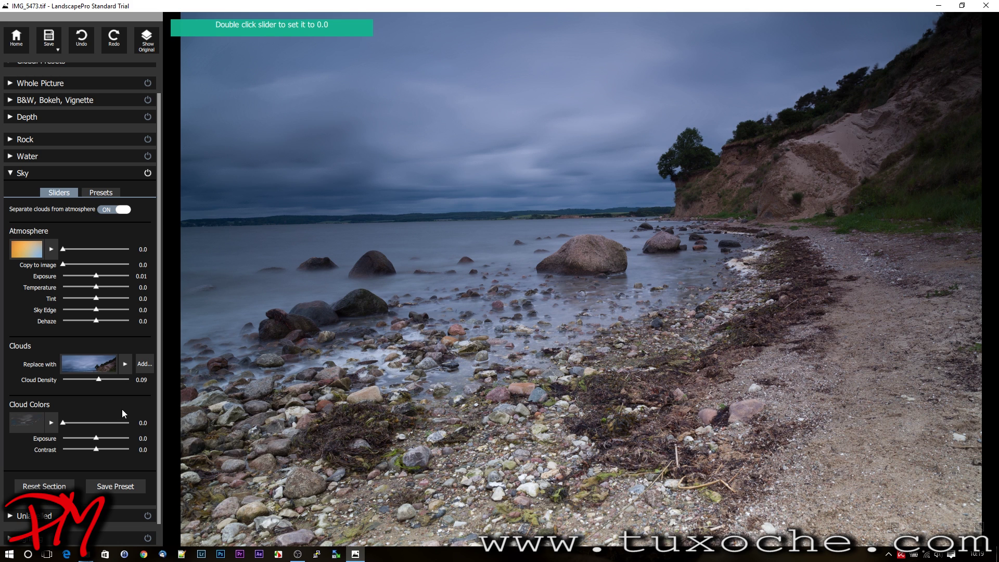
Try the Cloudy Sunset replacement sky, and reset all Sky adjustments
left_click(125, 365)
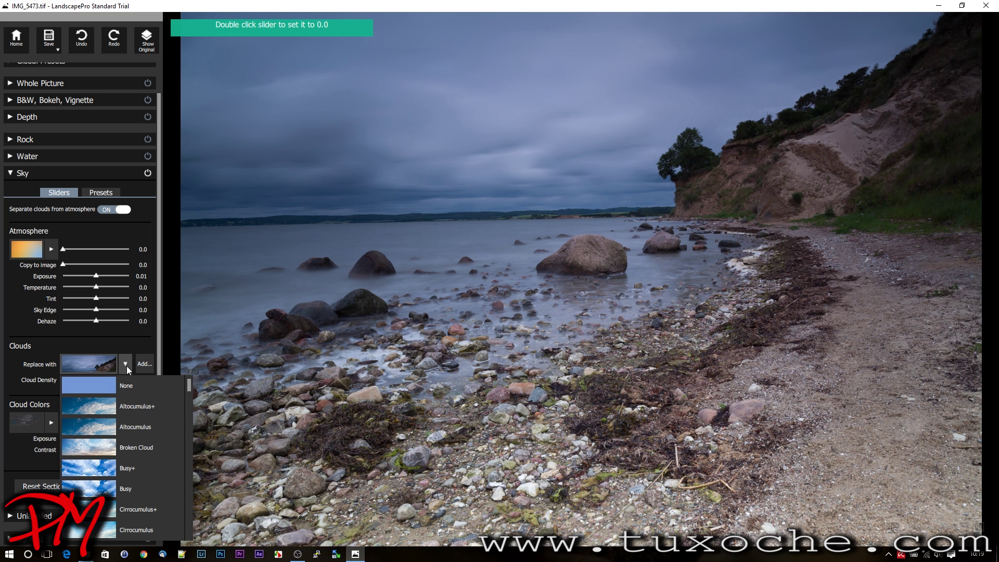
scroll(101, 465, "down", 1)
scroll(100, 465, "down", 2)
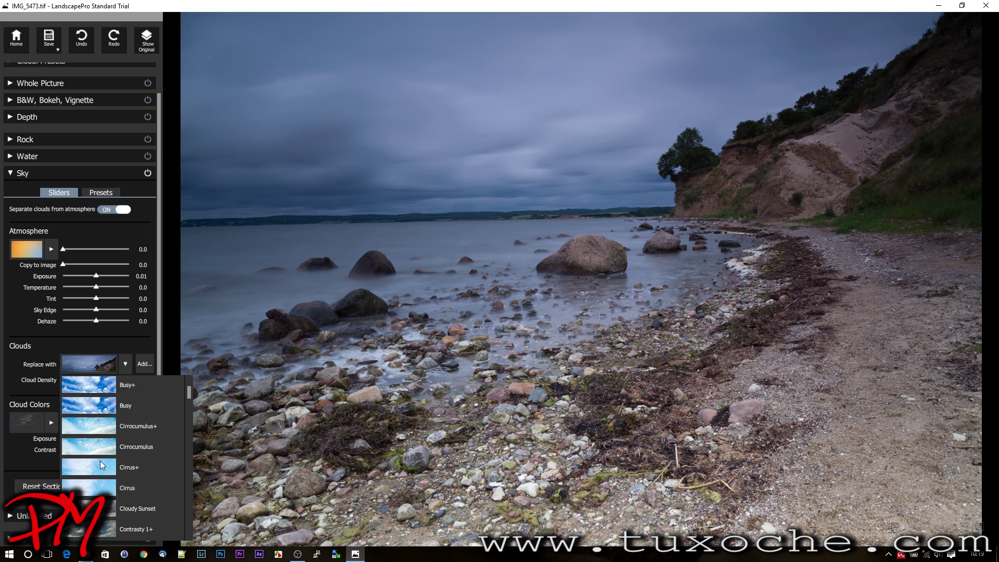
scroll(100, 465, "down", 1)
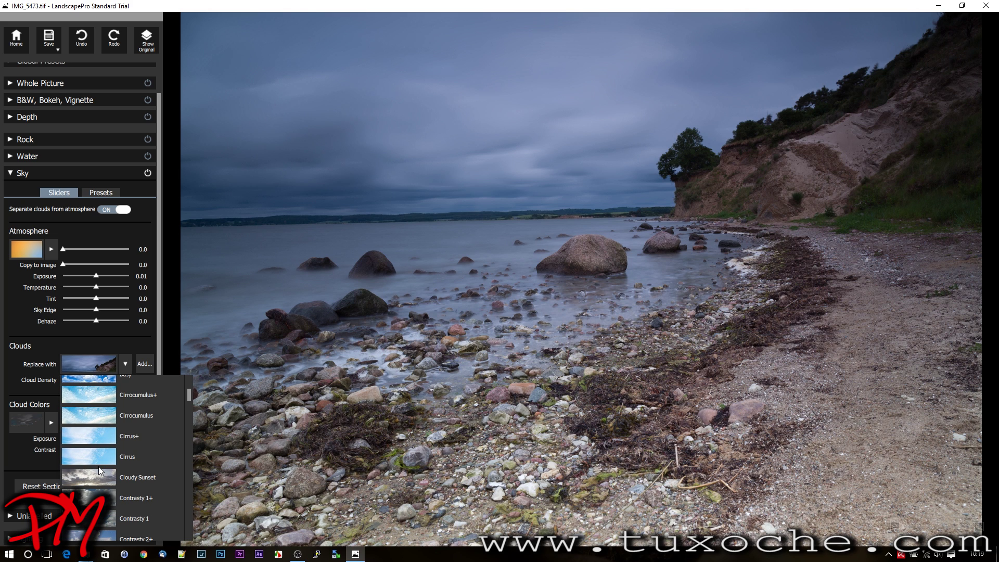
left_click(96, 482)
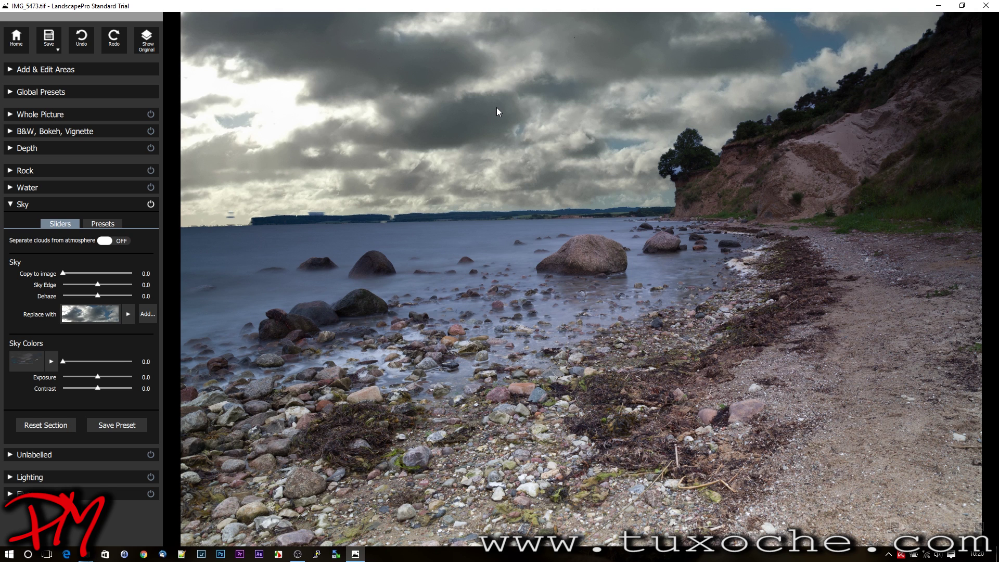
left_click(41, 424)
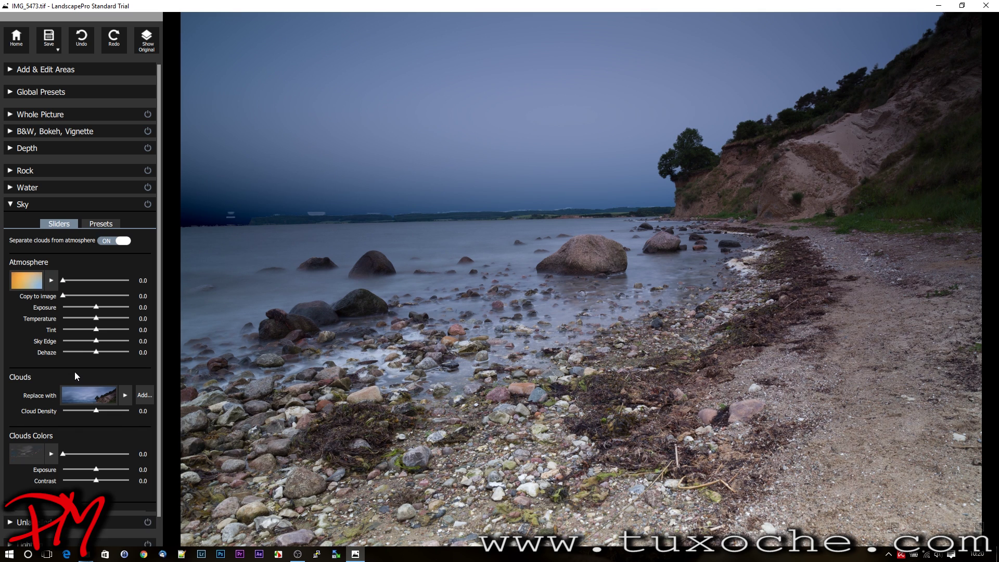
left_click(11, 204)
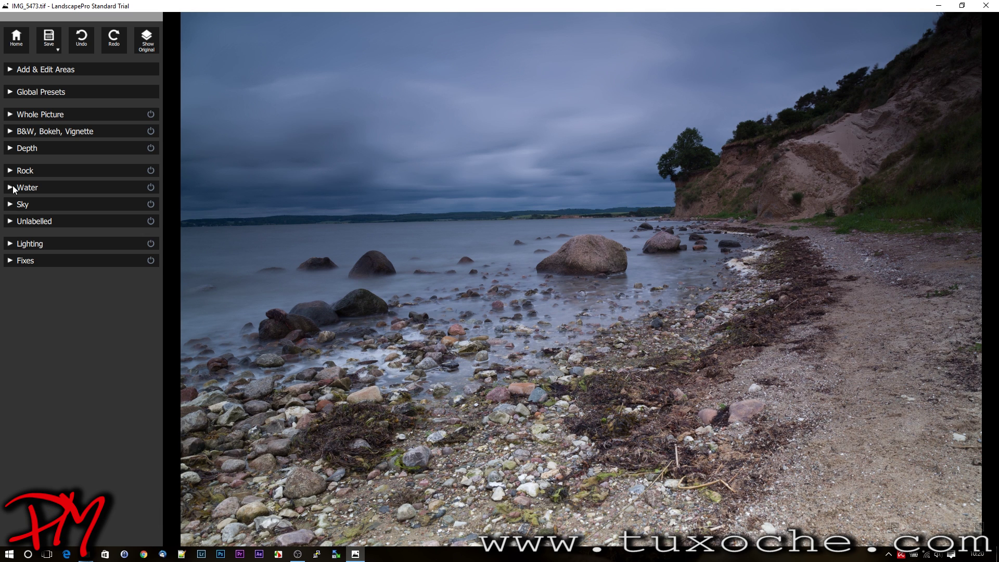
Set the water's contrast to -0.04 and adjust its color temperature
left_click(11, 188)
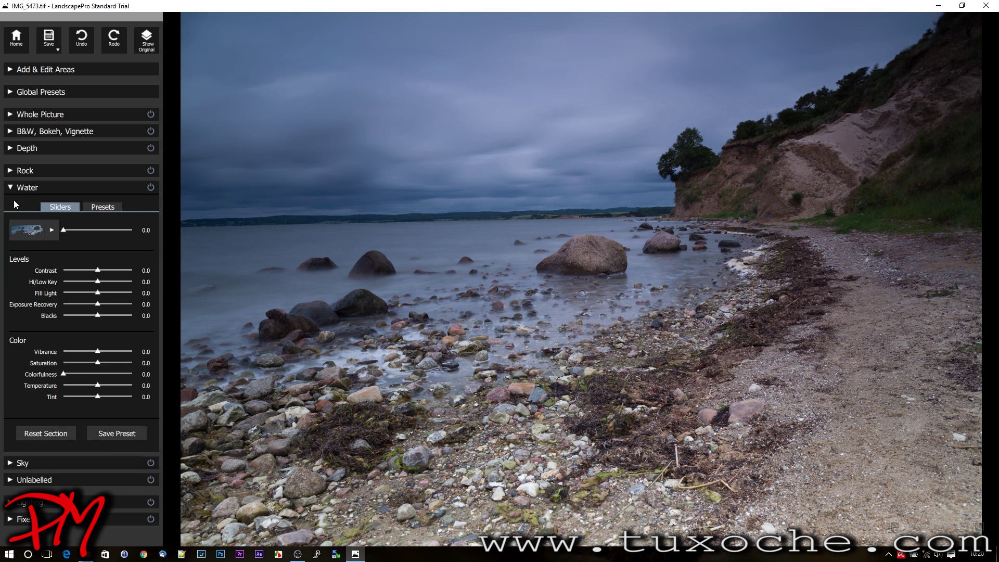
left_click_drag(98, 271, 114, 273)
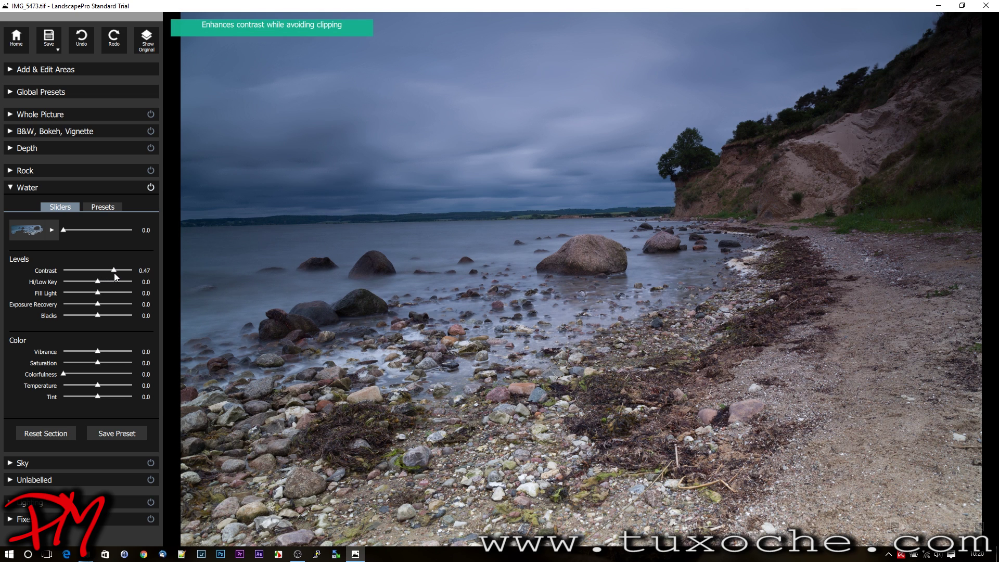
mouse_move(88, 277)
left_mouse_down()
mouse_move(78, 275)
mouse_move(89, 276)
left_mouse_up()
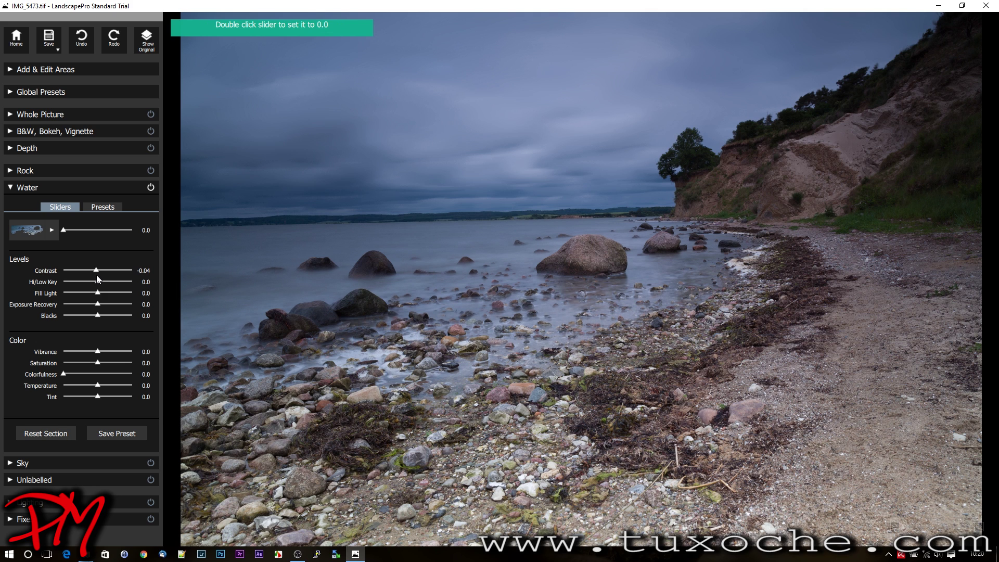
mouse_move(98, 387)
left_mouse_down()
mouse_move(85, 385)
mouse_move(95, 385)
left_mouse_up()
left_click(11, 190)
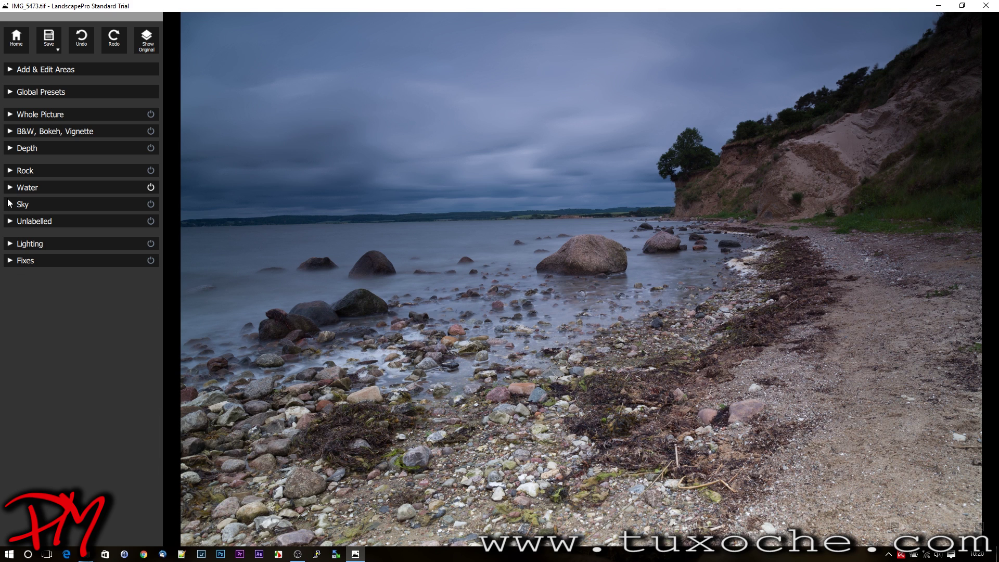
Try stronger and weaker contrast on the rock area, and settle its contrast at 0.02
left_click(10, 172)
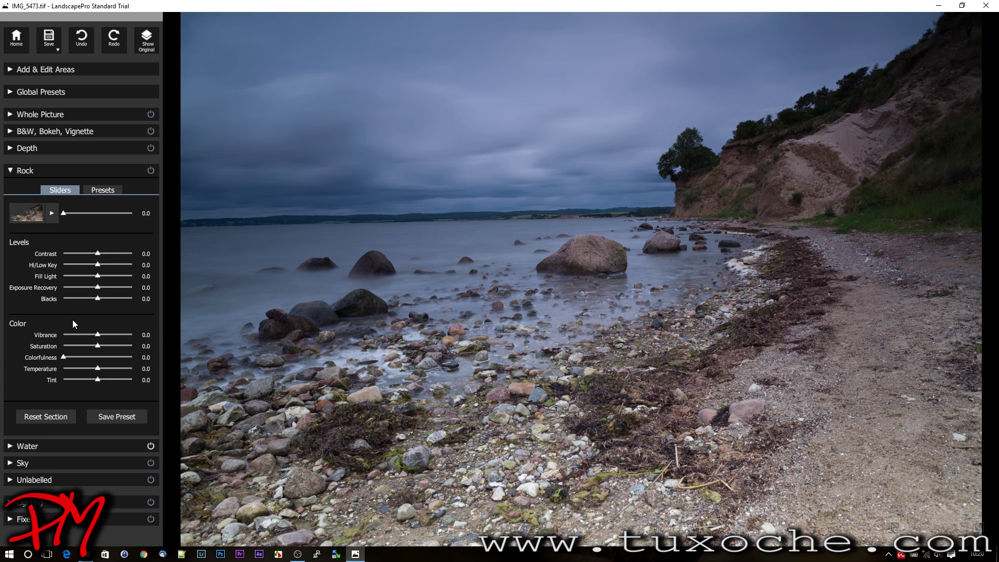
left_click(98, 254)
left_click_drag(99, 254, 113, 258)
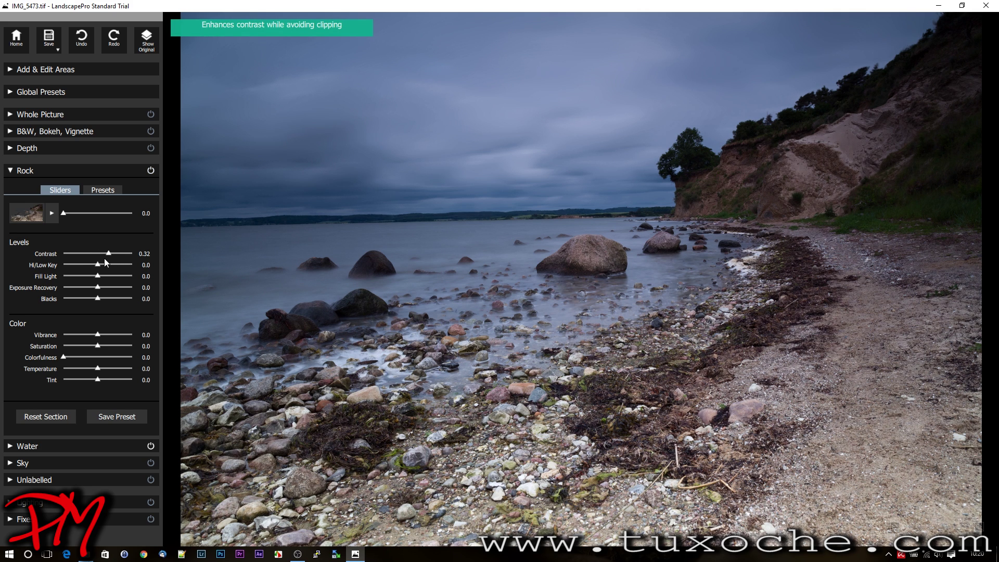
left_click_drag(89, 260, 78, 261)
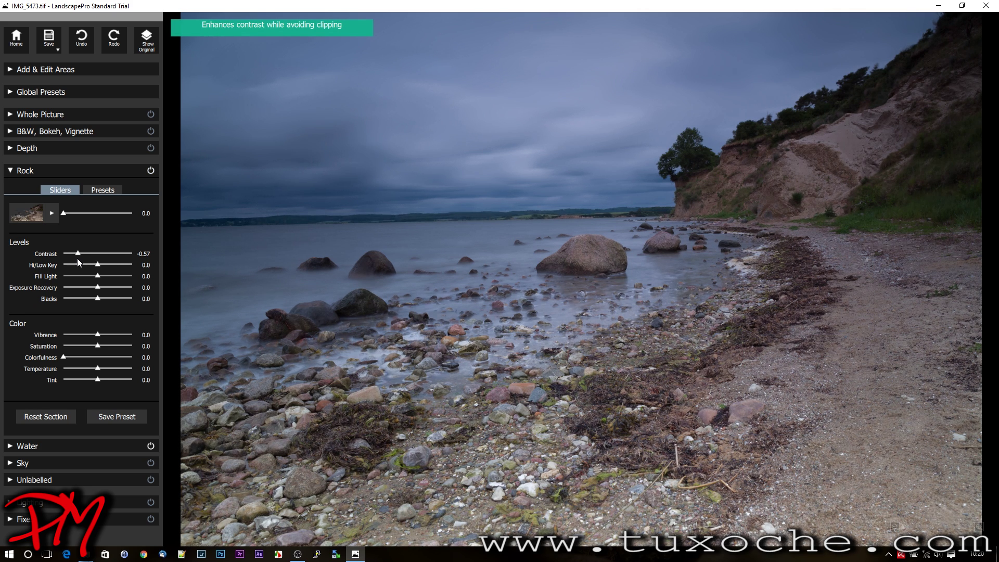
left_click_drag(111, 264, 98, 267)
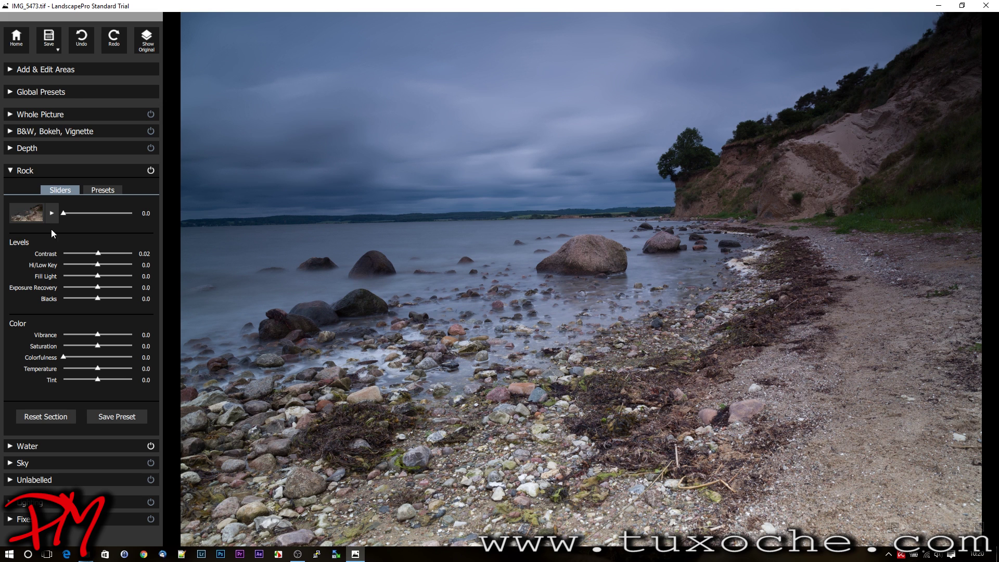
left_click(10, 171)
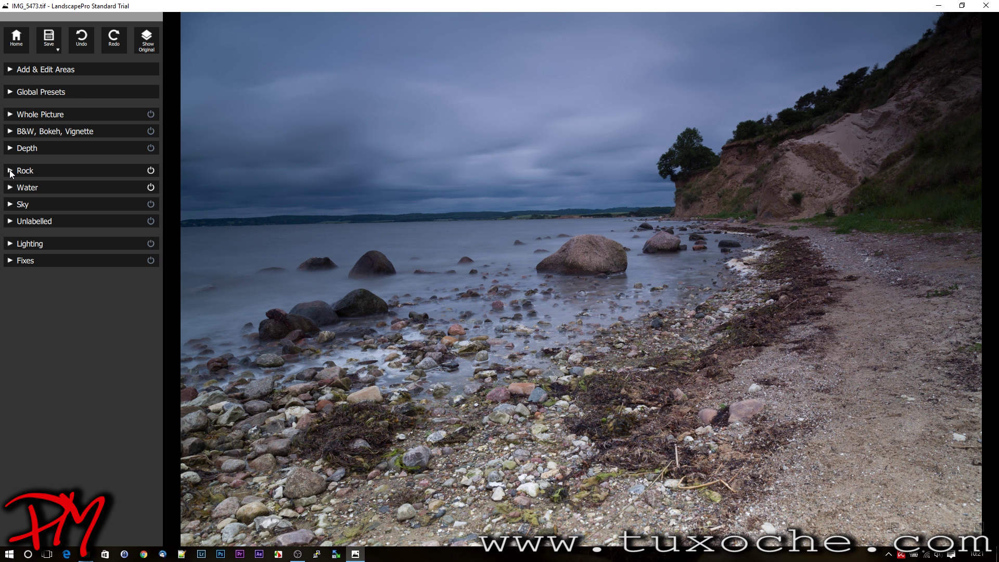
Set the lighting strength to 0.31 and move the light source from above the horizon to higher in the sky, nearer the cliff
left_click(10, 244)
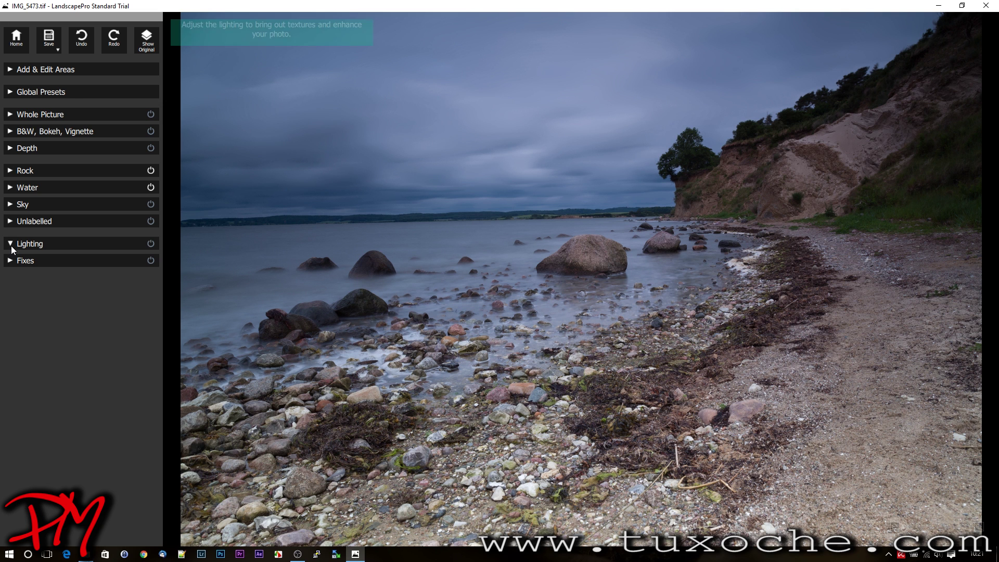
left_click_drag(50, 280, 76, 289)
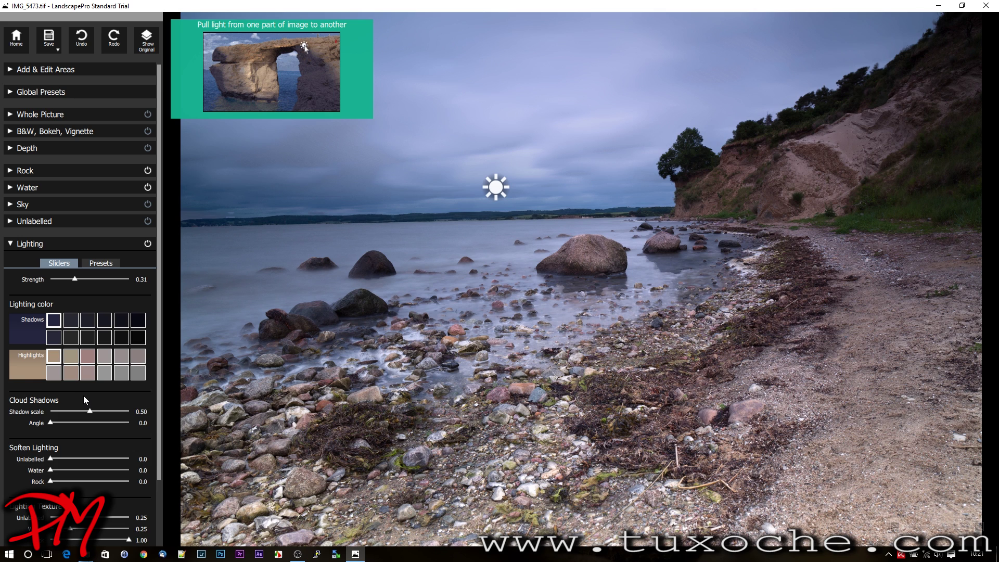
scroll(83, 396, "down", 2)
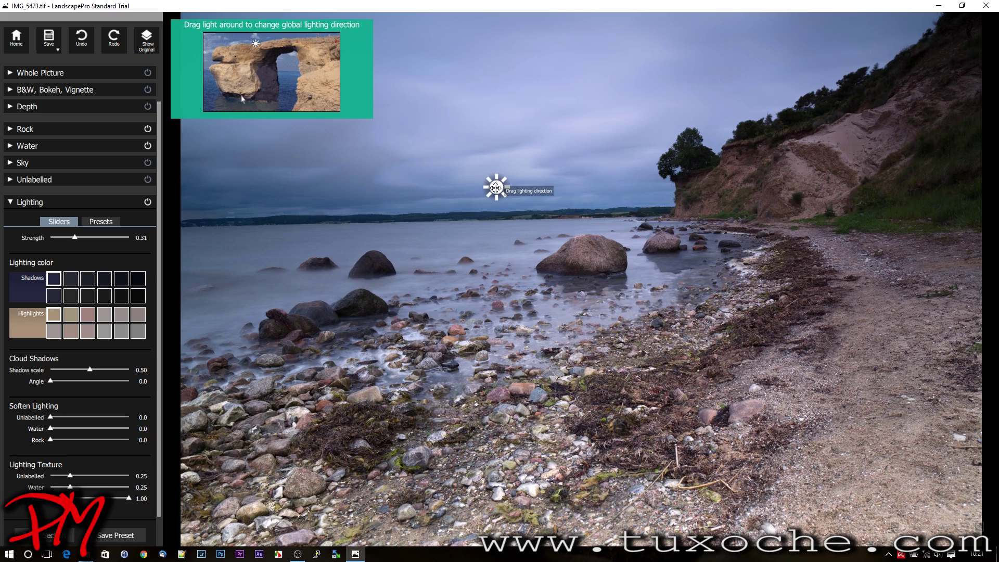
mouse_move(494, 187)
left_mouse_down()
mouse_move(540, 174)
mouse_move(661, 96)
mouse_move(760, 63)
mouse_move(598, 96)
mouse_move(462, 101)
mouse_move(352, 157)
mouse_move(305, 158)
mouse_move(368, 151)
mouse_move(491, 82)
mouse_move(606, 75)
left_mouse_up()
left_click(30, 202)
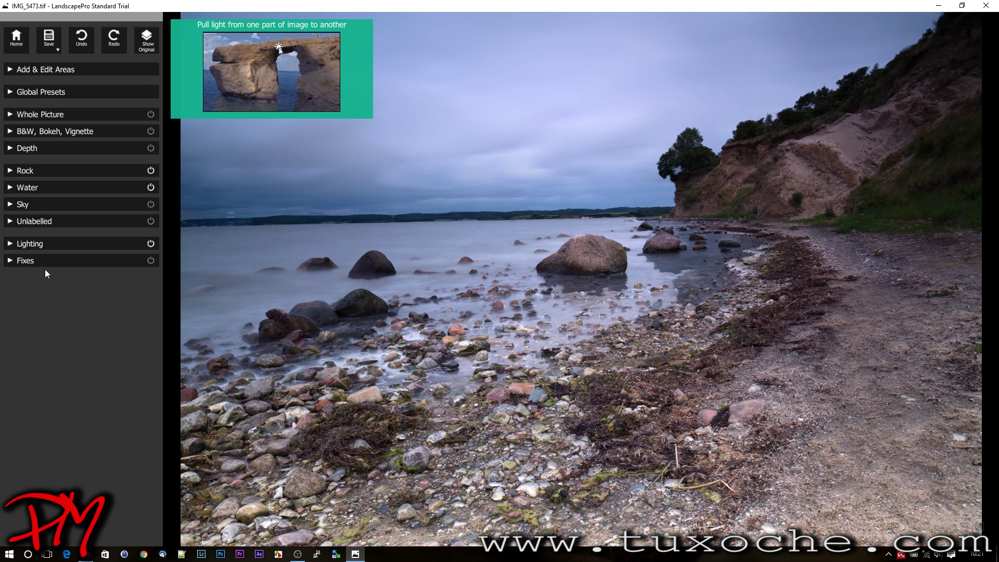